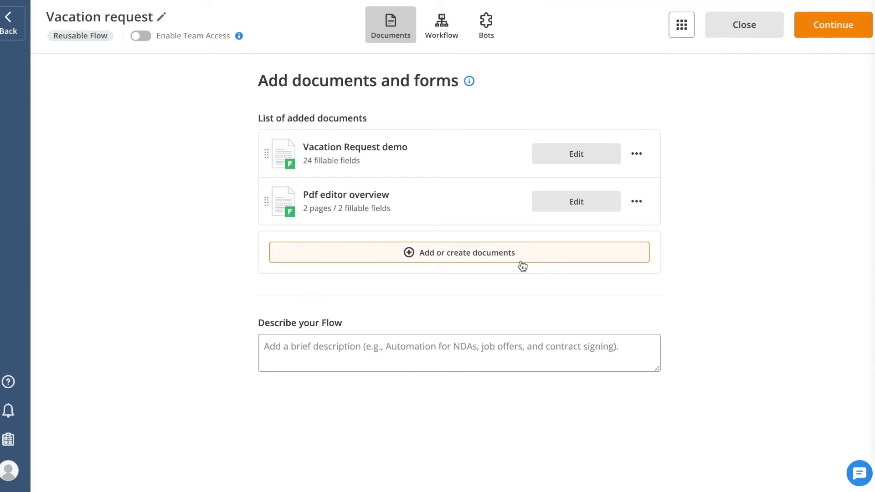
Step: Check the flow's workflow steps, then show the options for adding or creating documents
{"action": "left_click", "coordinate": [444, 29]}
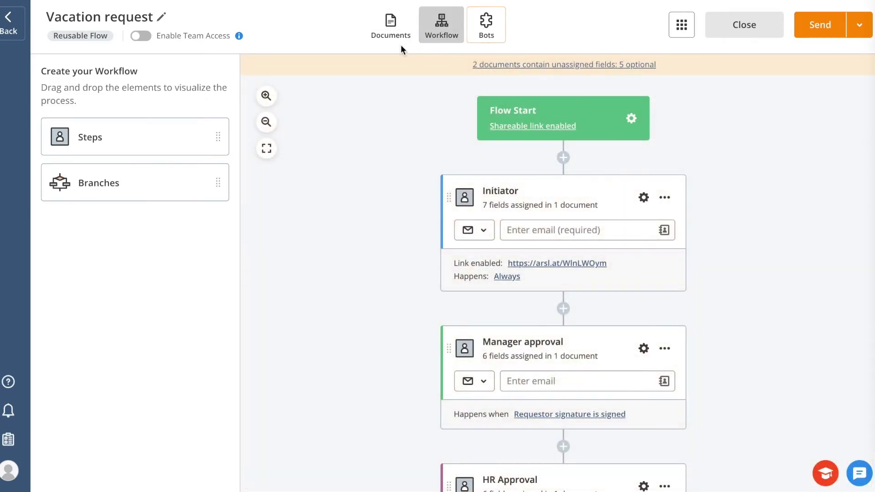
{"action": "left_click", "coordinate": [390, 27]}
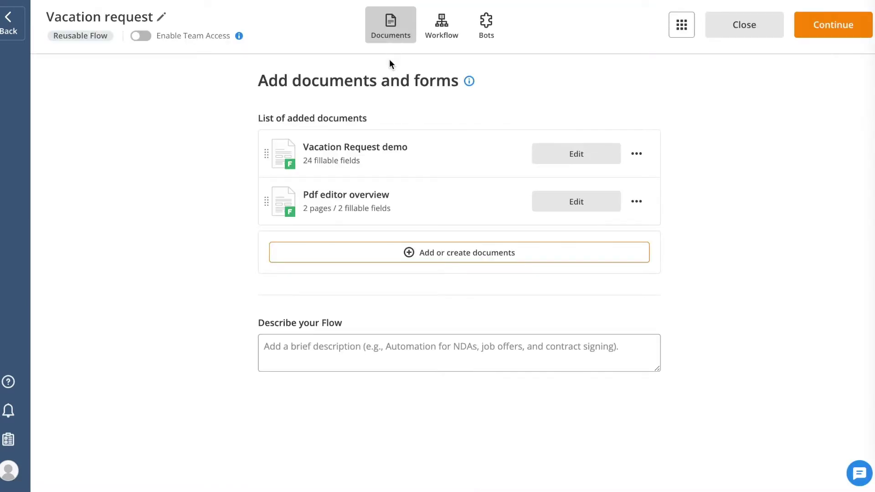
{"action": "left_click", "coordinate": [427, 263]}
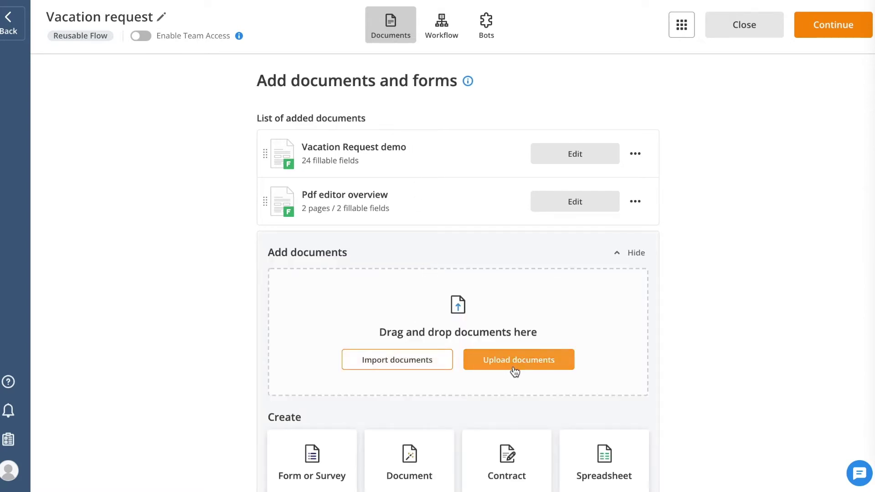
{"action": "scroll", "coordinate": [507, 369], "scroll_direction": "down", "scroll_amount": 3}
{"action": "scroll", "coordinate": [510, 371], "scroll_direction": "down", "scroll_amount": 2}
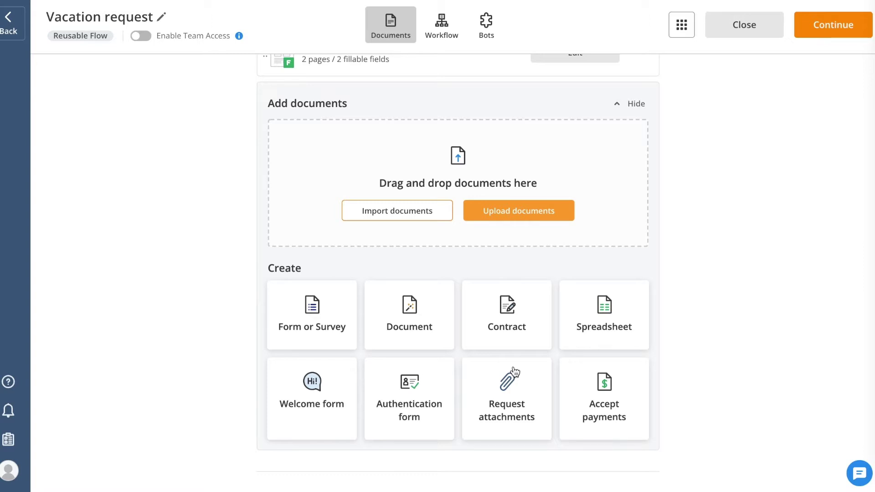
{"action": "scroll", "coordinate": [515, 373], "scroll_direction": "up", "scroll_amount": 1}
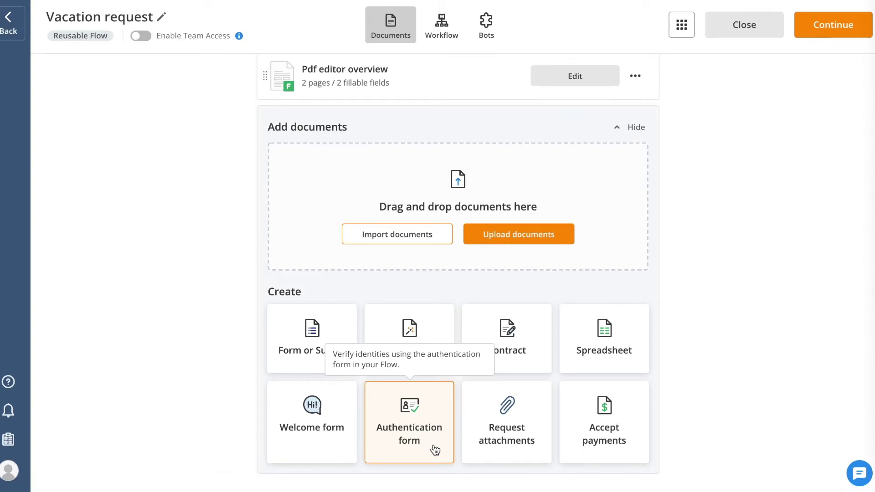
{"action": "scroll", "coordinate": [435, 450], "scroll_direction": "down", "scroll_amount": 2}
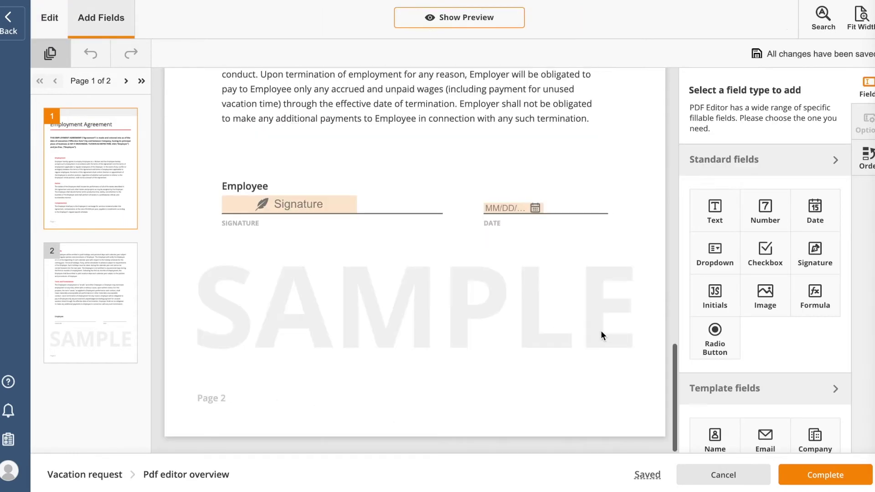
Step: Change the employee signature field's database name to 'Signature_for manager'
{"action": "left_click", "coordinate": [299, 204]}
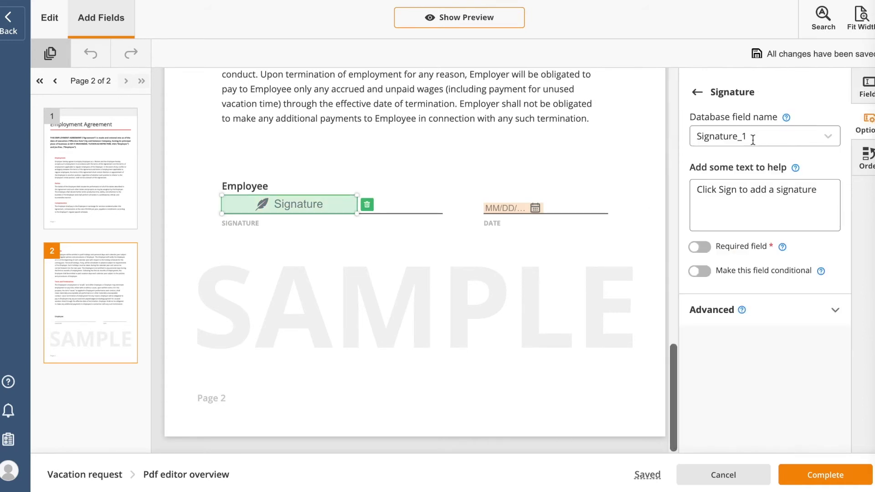
{"action": "left_click", "coordinate": [753, 136]}
{"action": "key", "text": "BackSpace"}
{"action": "type", "text": "f"}
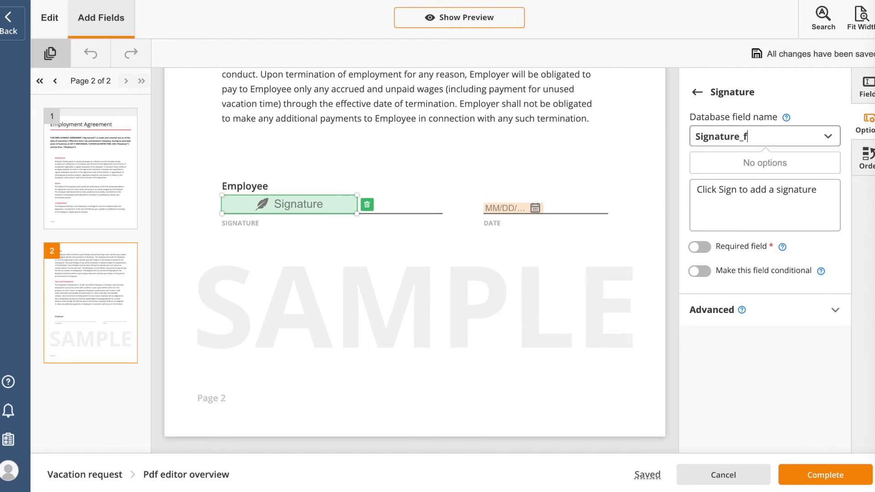
{"action": "type", "text": "or manage"}
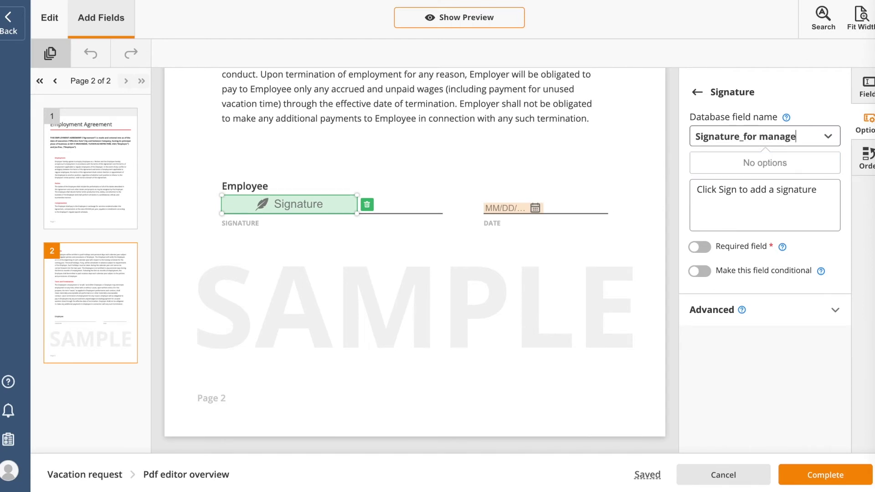
{"action": "type", "text": "r"}
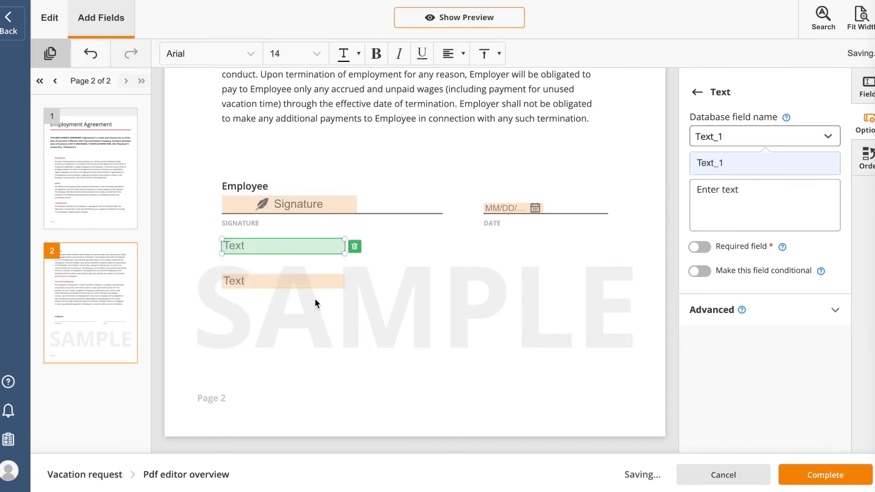
Step: Set the text field's database name to 'Text_1'
{"action": "left_click", "coordinate": [735, 138]}
{"action": "key", "text": "BackSpace"}
{"action": "type", "text": "1"}
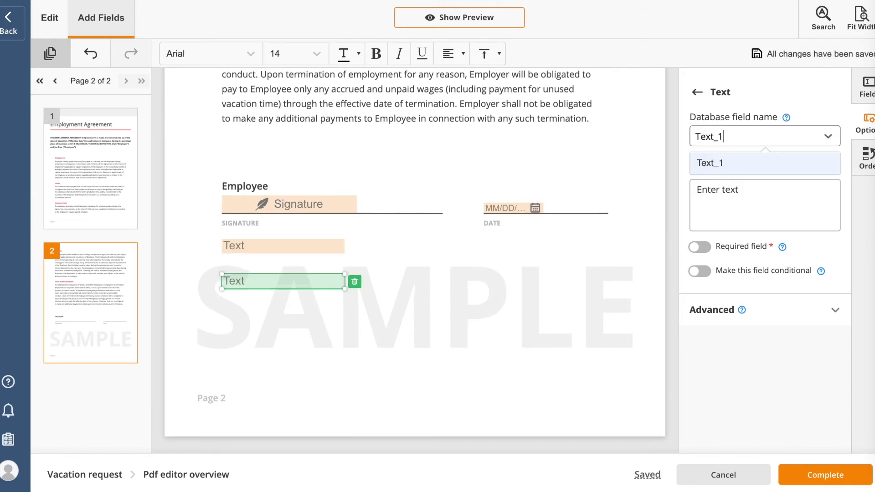
{"action": "key", "text": "Return"}
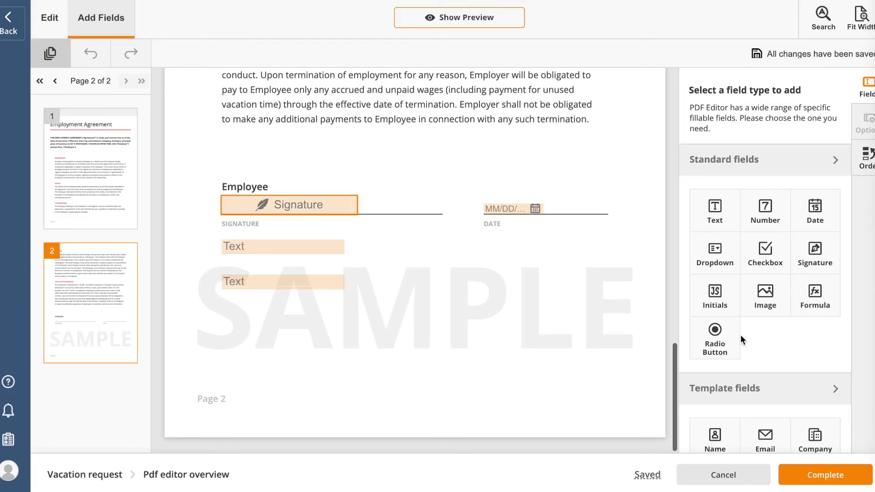
Step: Make the signature required and shown only when Text_1 is filled in, then complete the document
{"action": "left_click", "coordinate": [700, 248]}
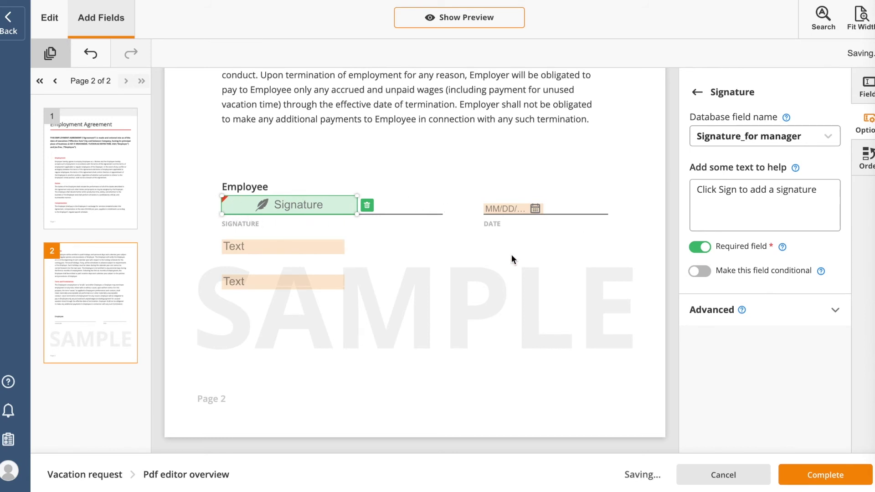
{"action": "left_click", "coordinate": [700, 272]}
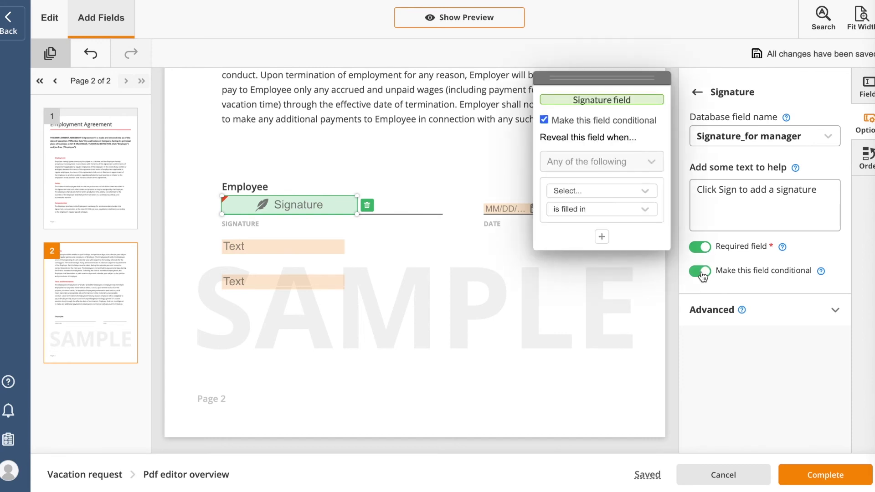
{"action": "left_click", "coordinate": [597, 191]}
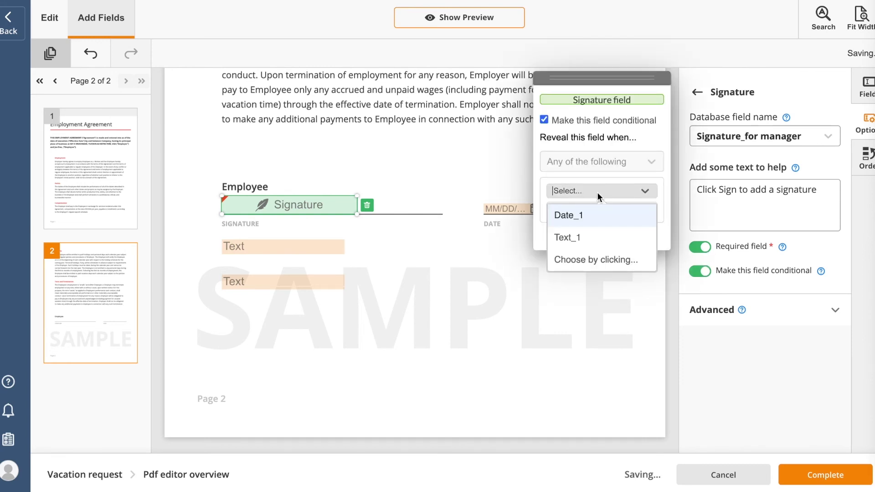
{"action": "left_click", "coordinate": [585, 238]}
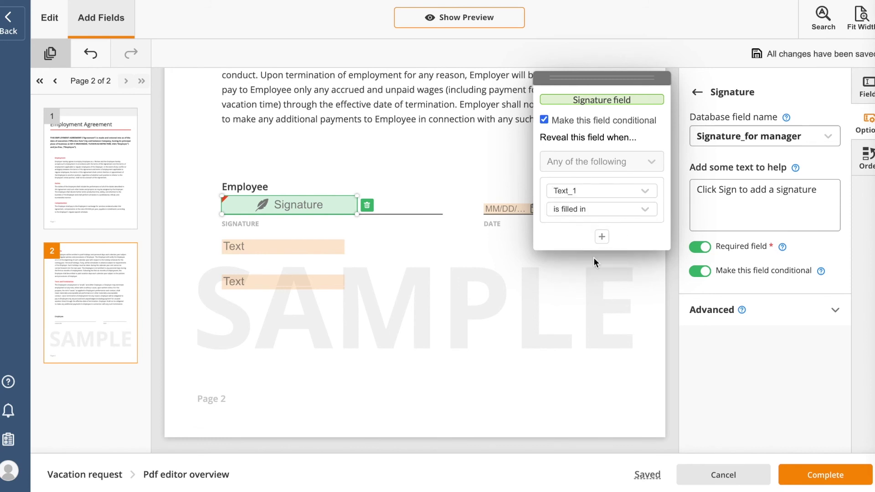
{"action": "left_click", "coordinate": [604, 353]}
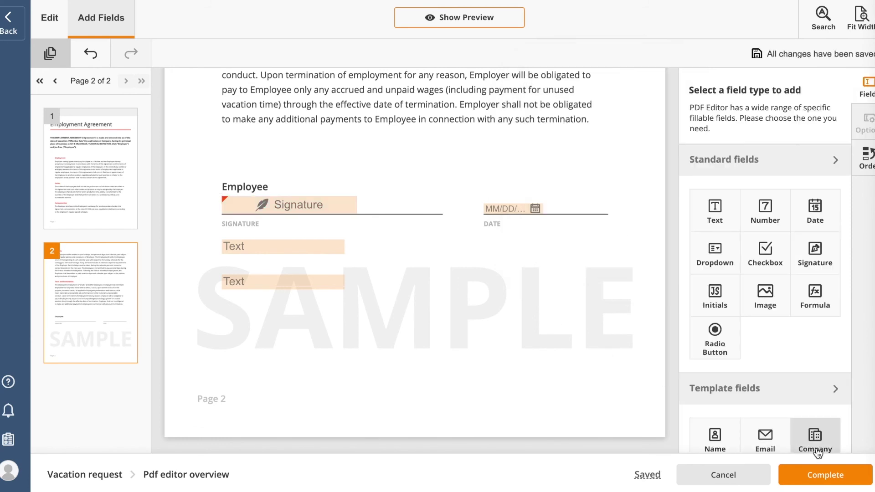
{"action": "left_click", "coordinate": [817, 478]}
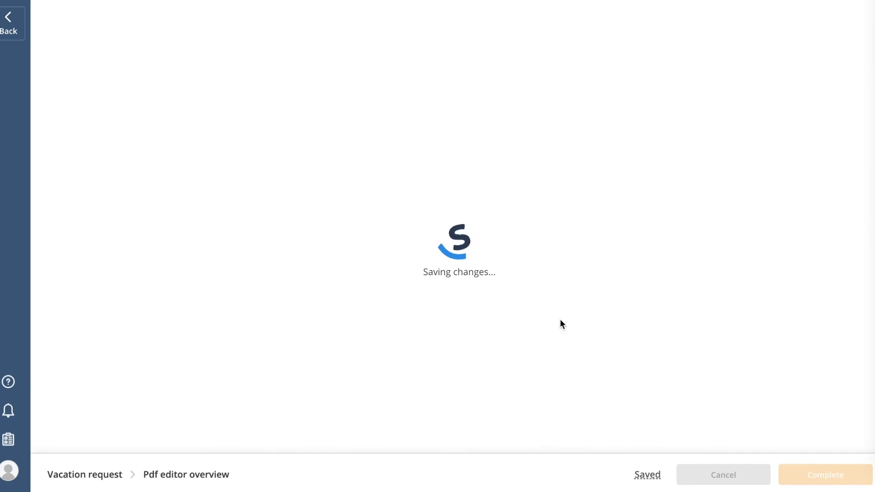